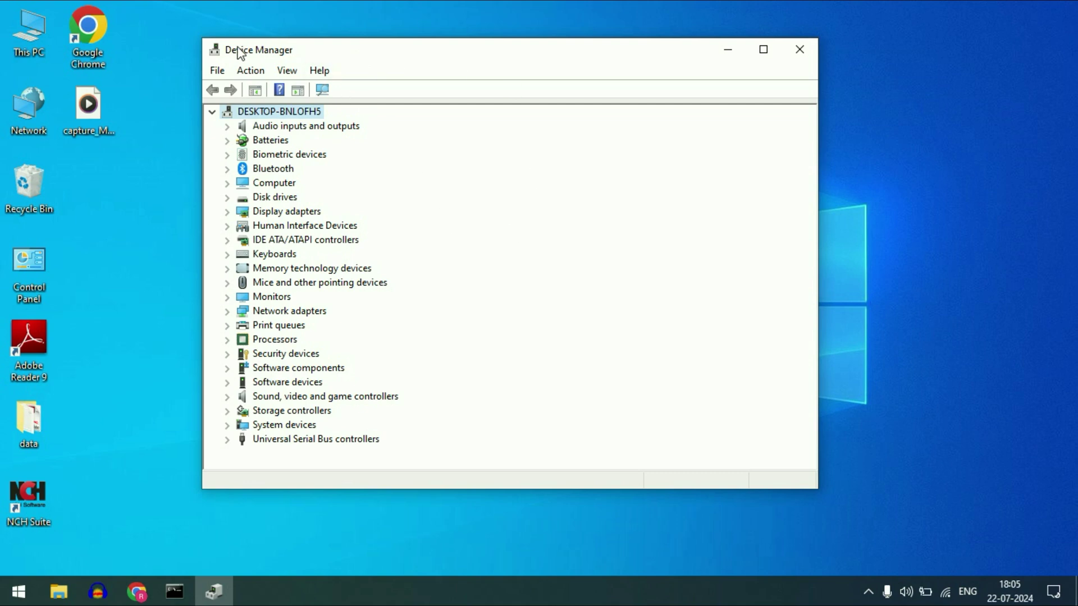
- Show hidden devices and select the Cameras category to reveal the HP HD Camera
{"action": "left_click", "coordinate": [286, 71]}
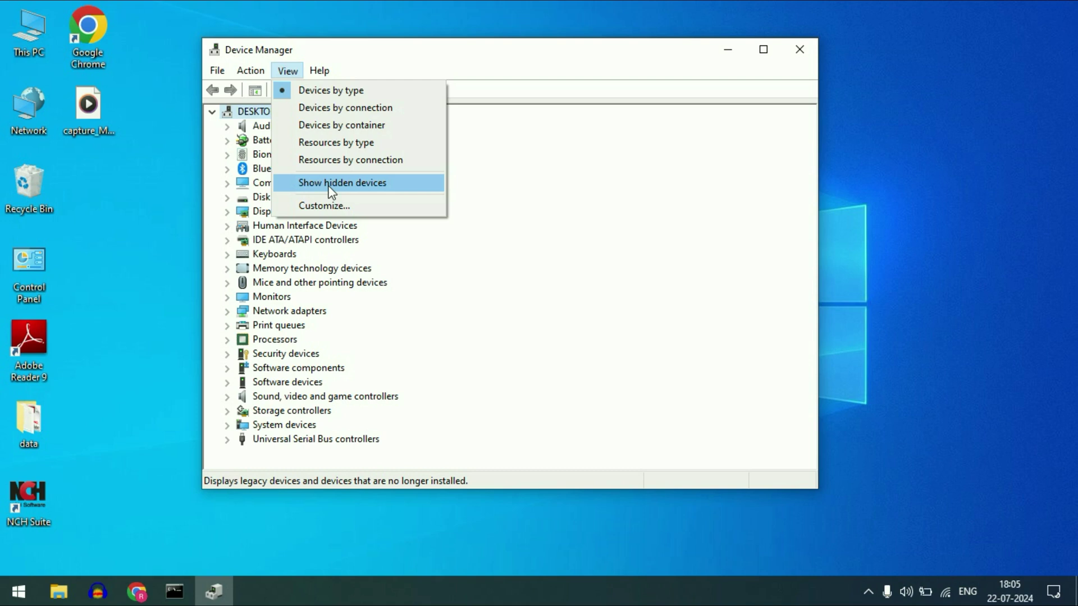
{"action": "left_click", "coordinate": [382, 182]}
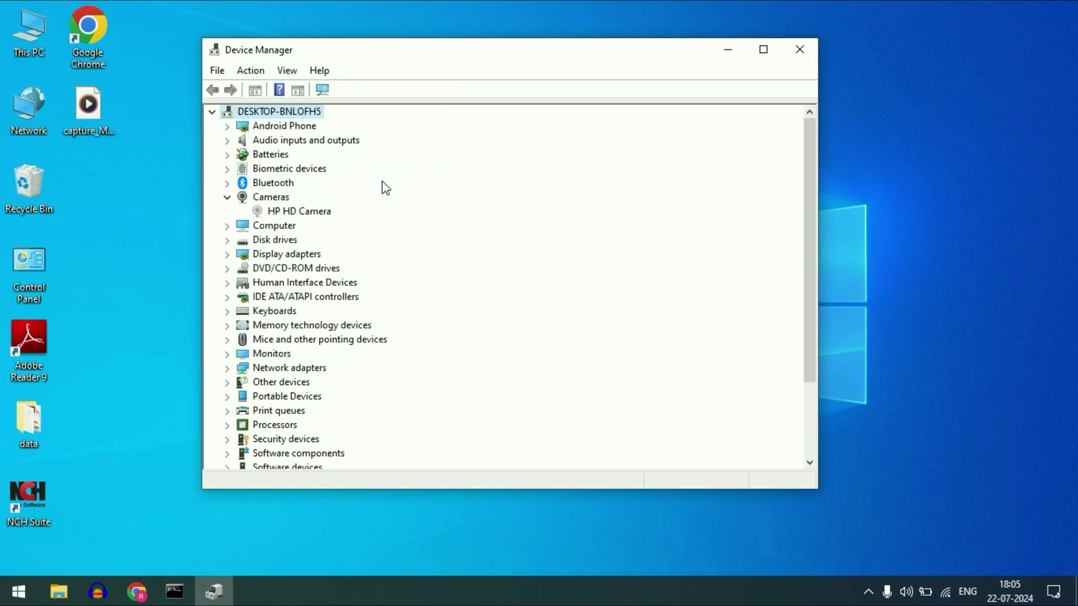
{"action": "left_click", "coordinate": [283, 202]}
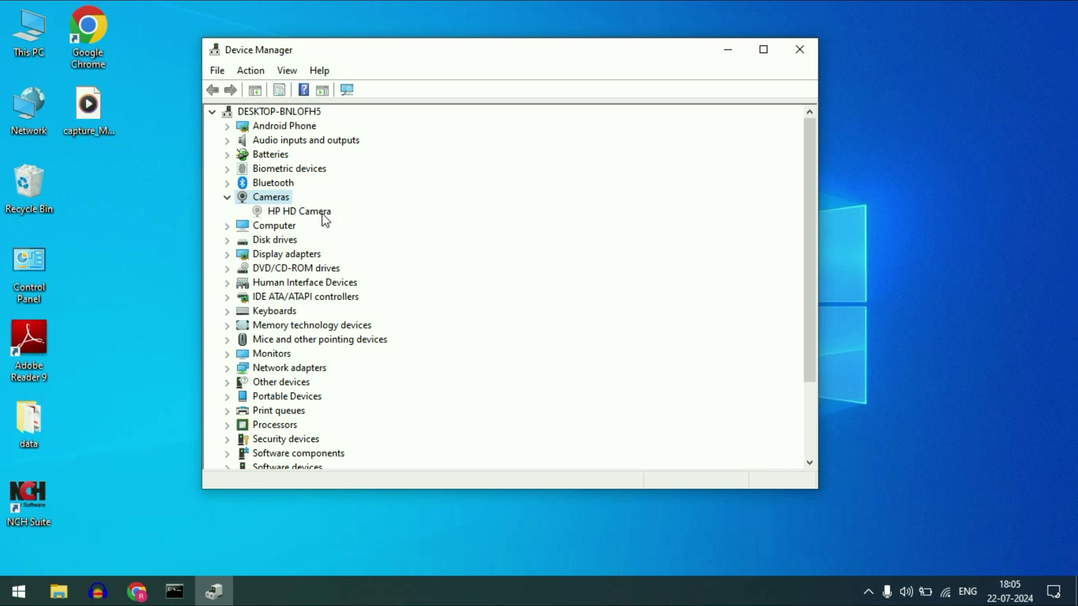
- Open HP HD Camera properties on the Driver tab, showing SunplusIT driver 5.0.8.29 dated 22-04-2020
{"action": "left_click", "coordinate": [302, 214]}
{"action": "right_click", "coordinate": [303, 216]}
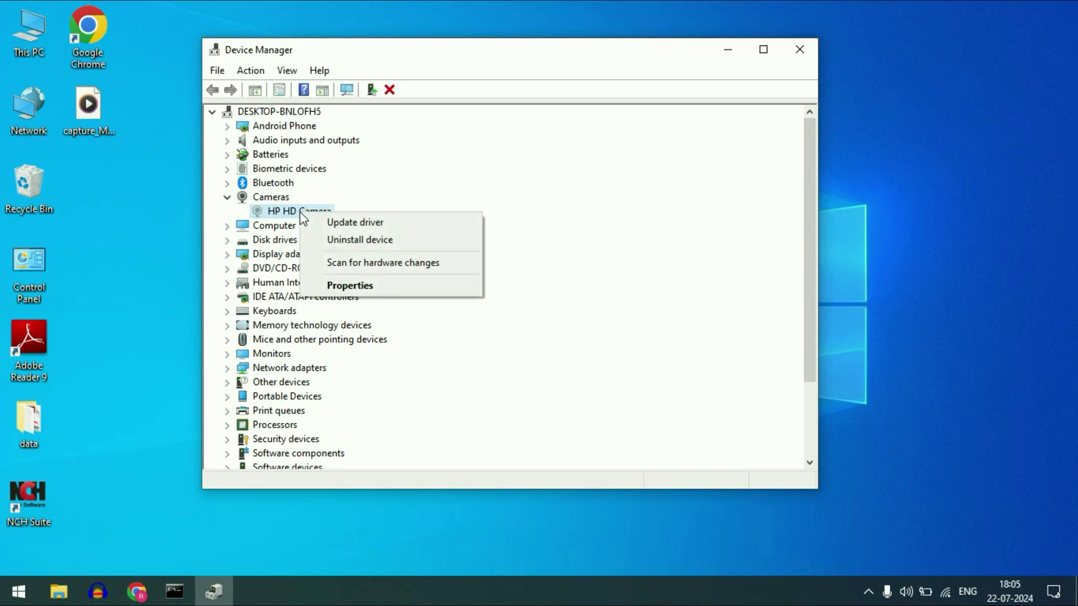
{"action": "left_click", "coordinate": [394, 286]}
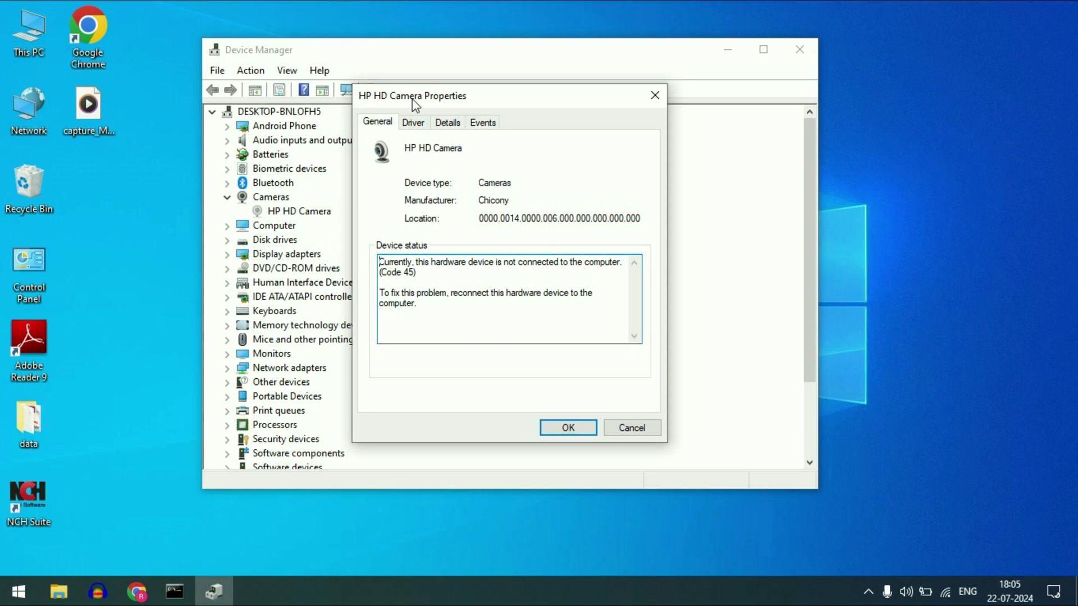
{"action": "left_click_drag", "start_coordinate": [422, 97], "coordinate": [456, 96]}
{"action": "left_click", "coordinate": [450, 120]}
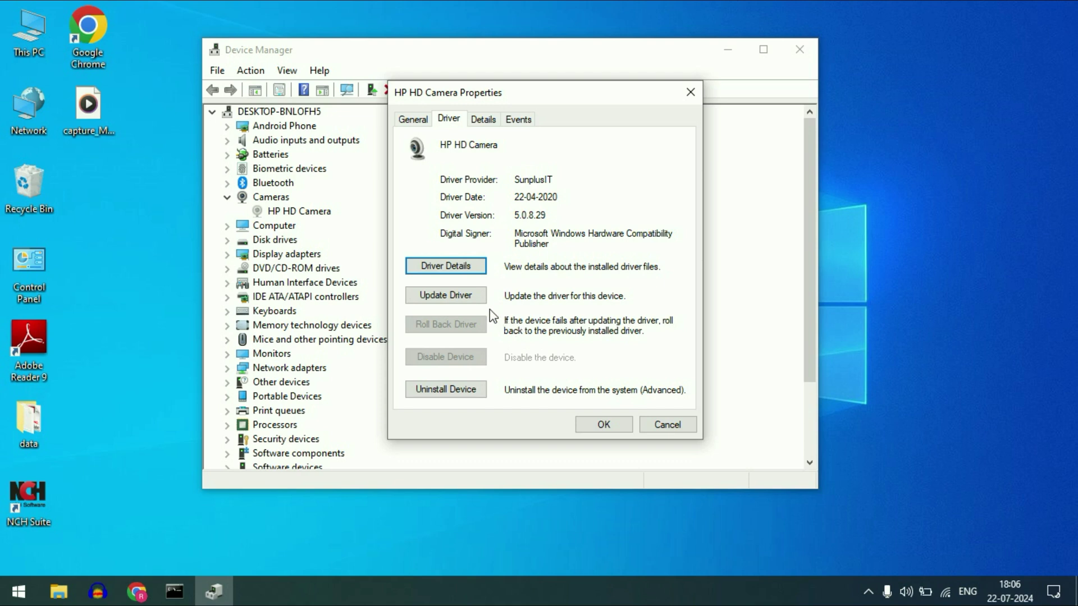
- Run an automatic driver search for the HP HD Camera, which finds the best driver already installed
{"action": "left_click", "coordinate": [453, 299]}
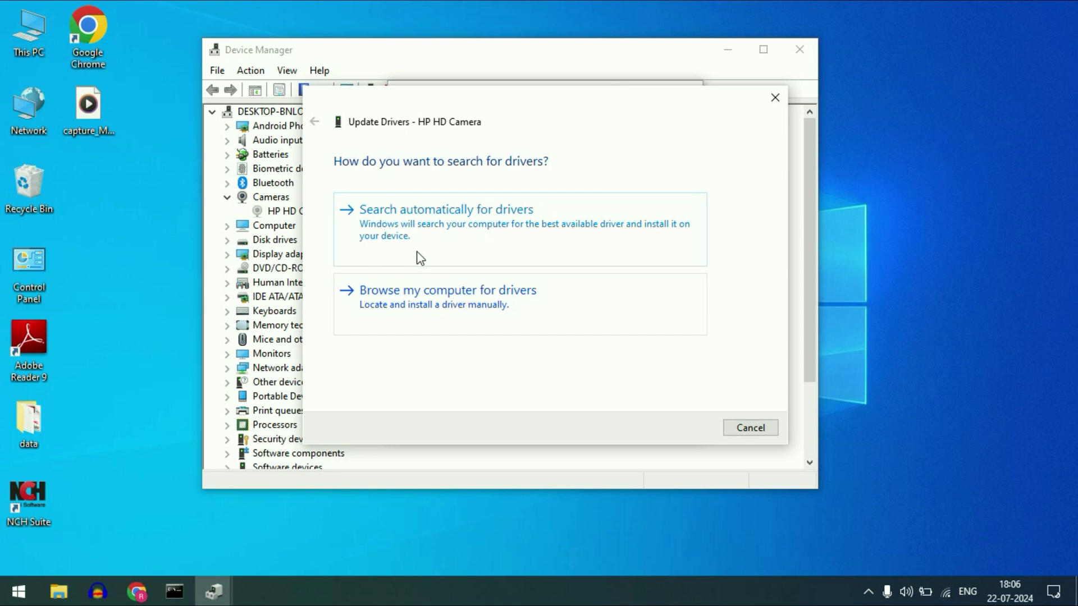
{"action": "left_click", "coordinate": [402, 243]}
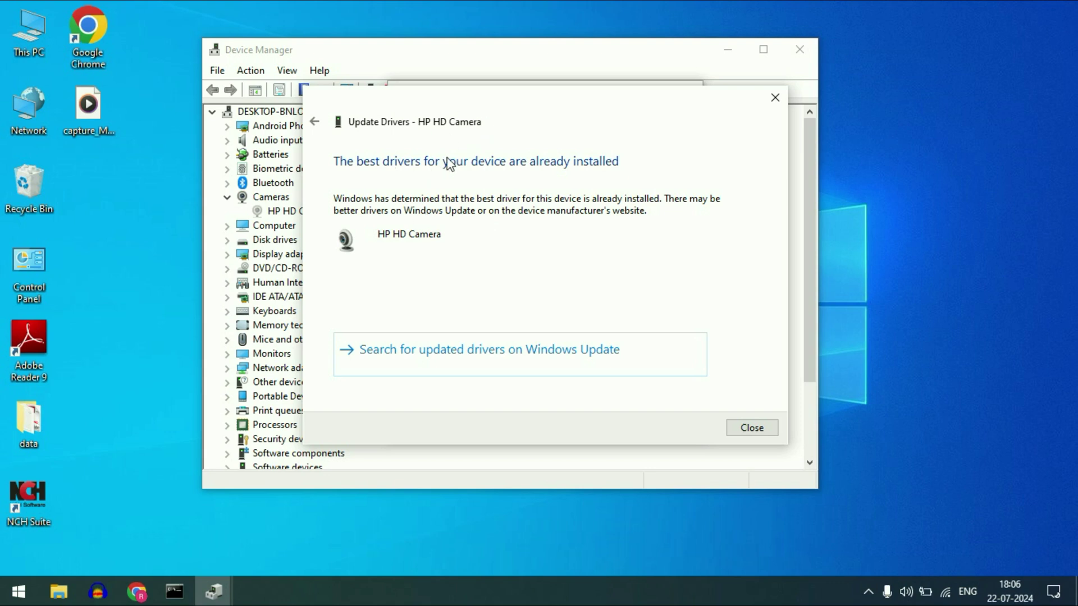
{"action": "left_click", "coordinate": [751, 427]}
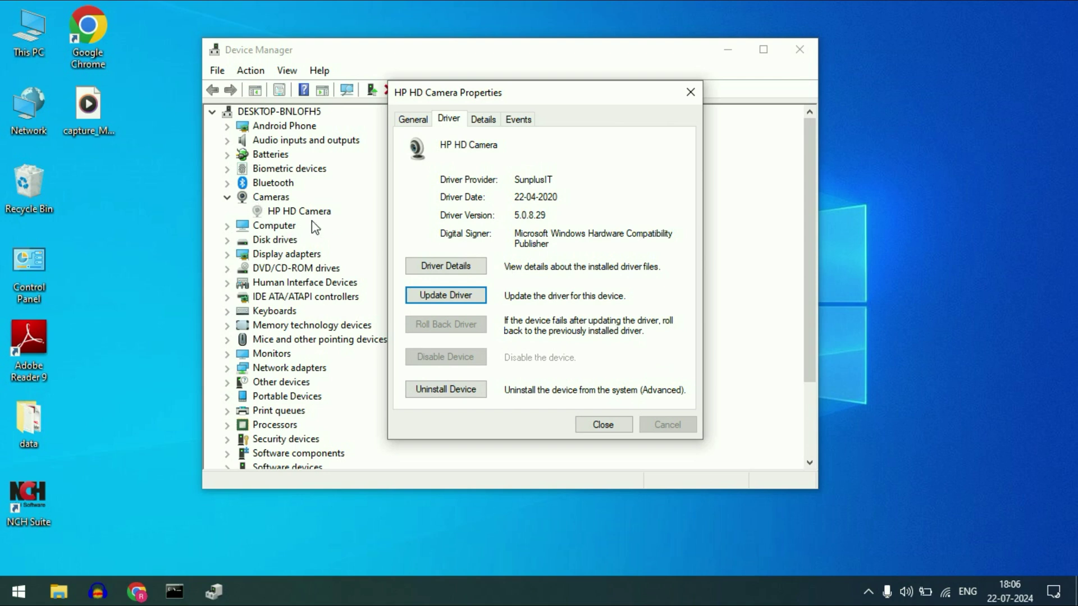
- Uninstall the HP HD Camera device and confirm the removal
{"action": "left_click", "coordinate": [449, 393]}
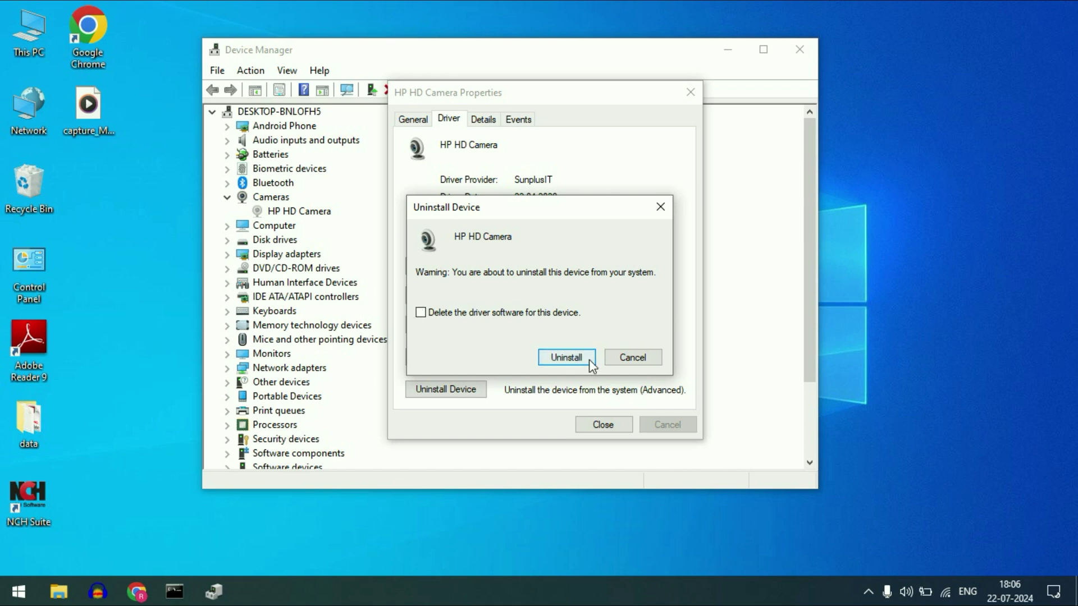
{"action": "left_click", "coordinate": [574, 355]}
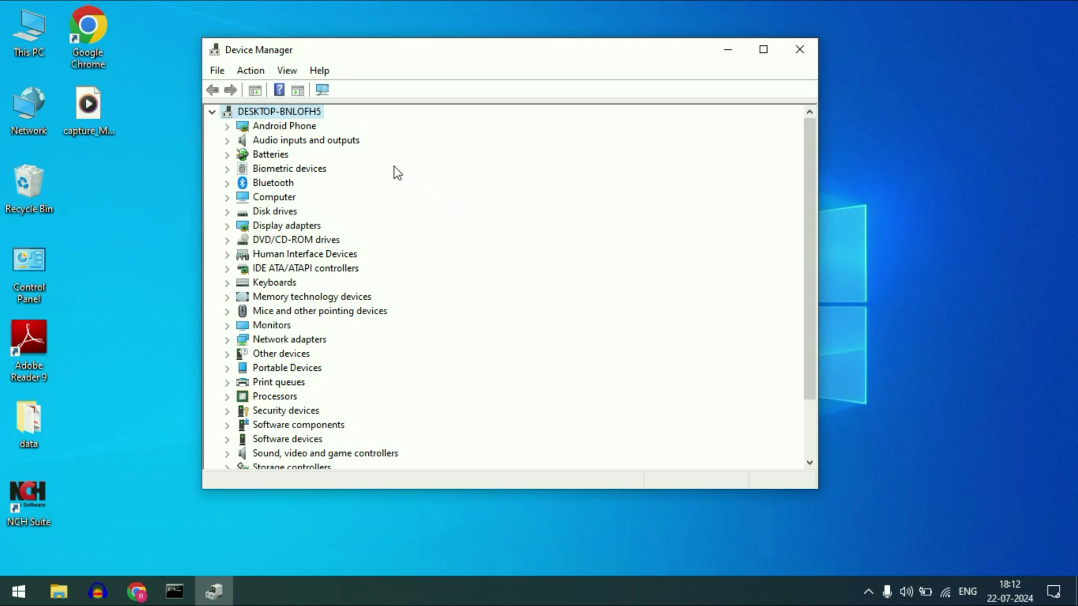
{"action": "left_click", "coordinate": [257, 75]}
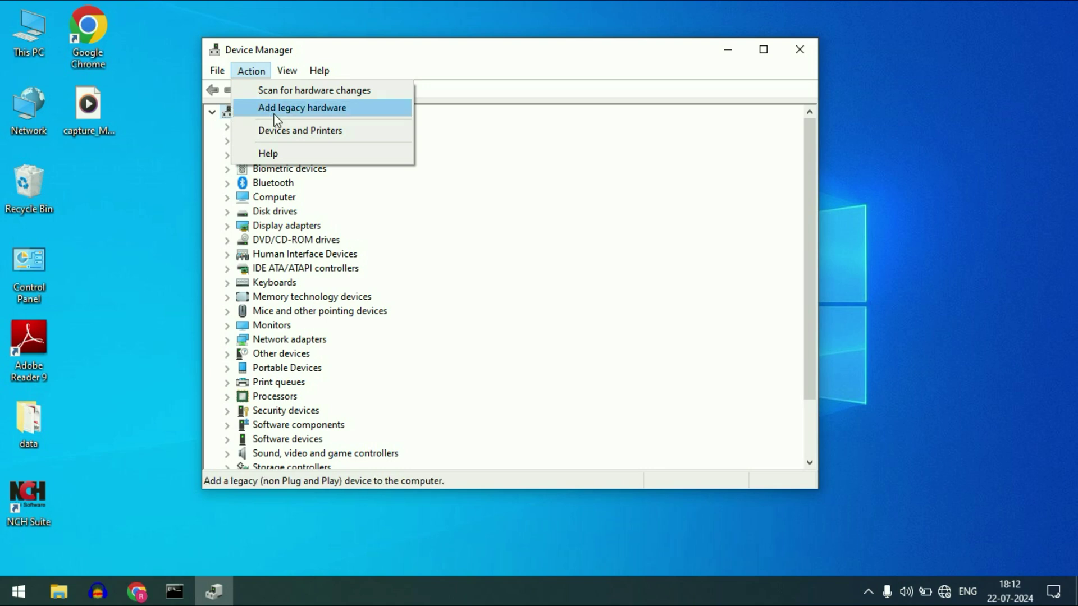
{"action": "left_click", "coordinate": [304, 110]}
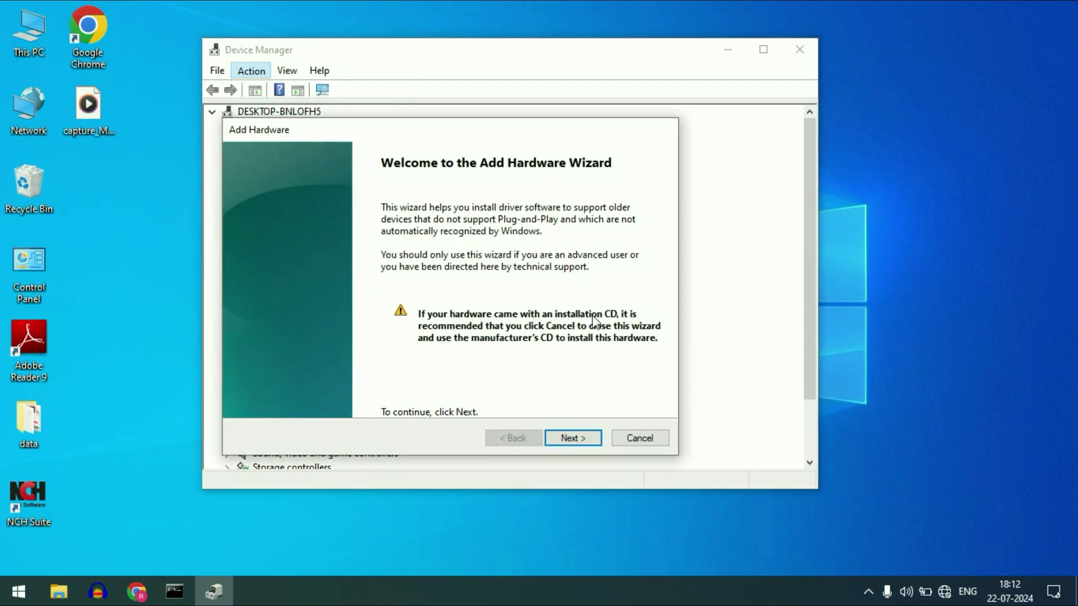
{"action": "left_click", "coordinate": [580, 443]}
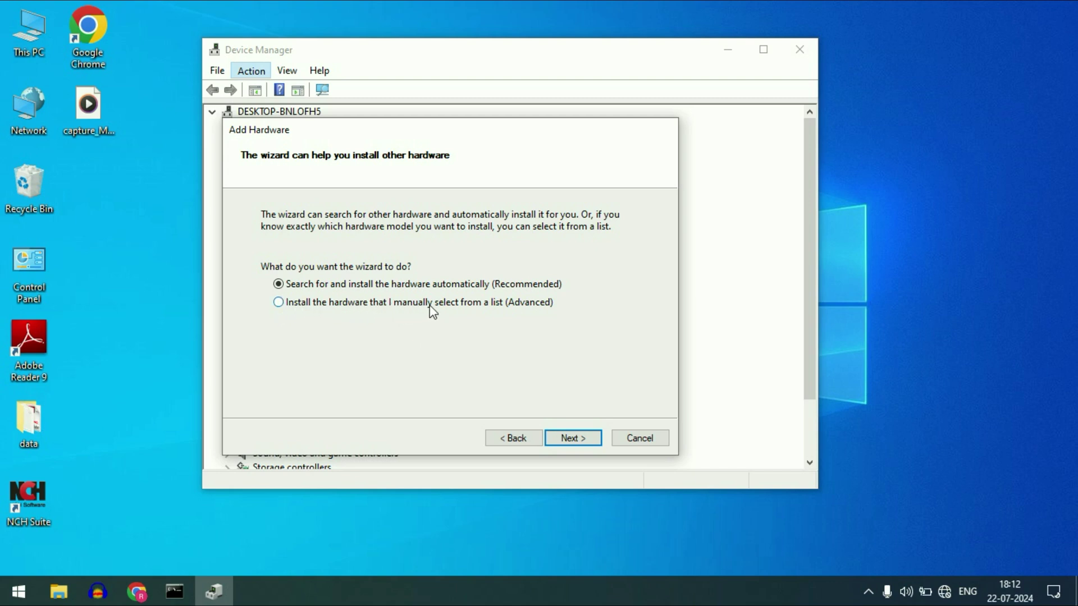
{"action": "left_click", "coordinate": [394, 308]}
{"action": "left_click", "coordinate": [568, 442]}
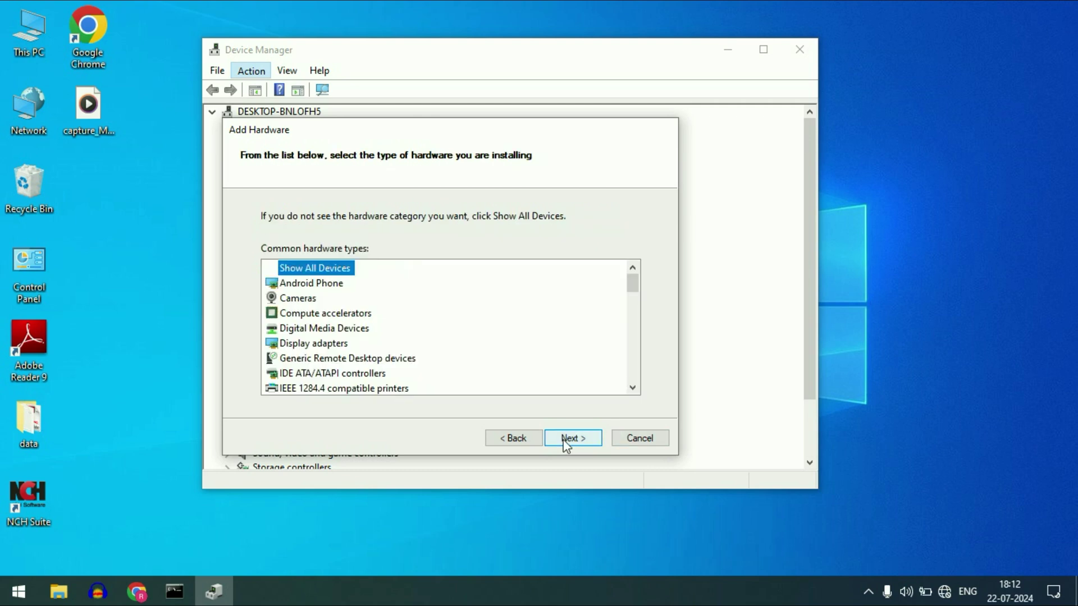
{"action": "left_click", "coordinate": [290, 302]}
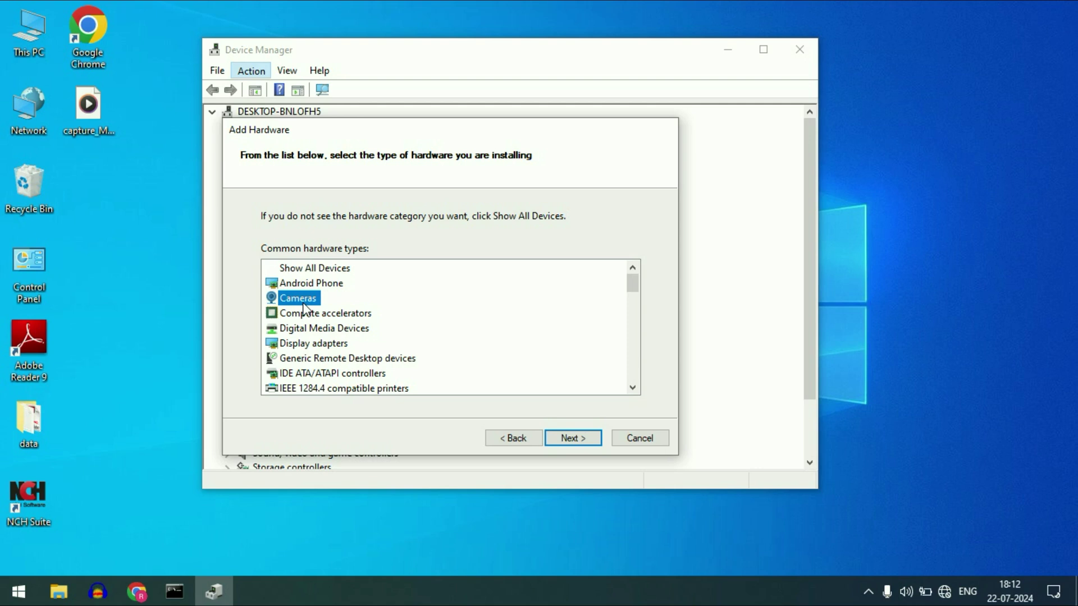
{"action": "left_click", "coordinate": [569, 438]}
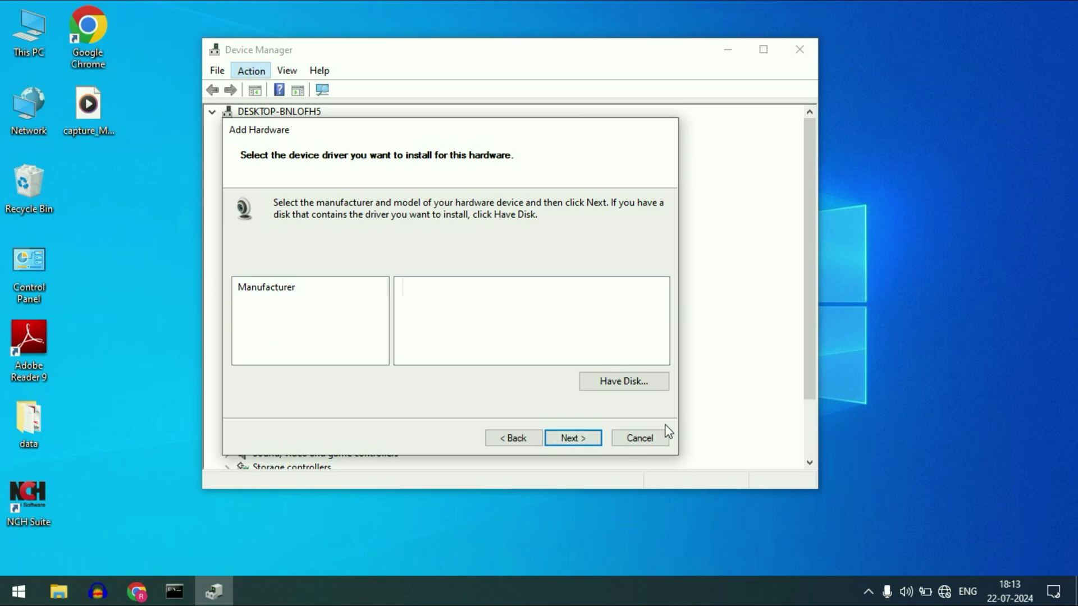
{"action": "left_click", "coordinate": [650, 443]}
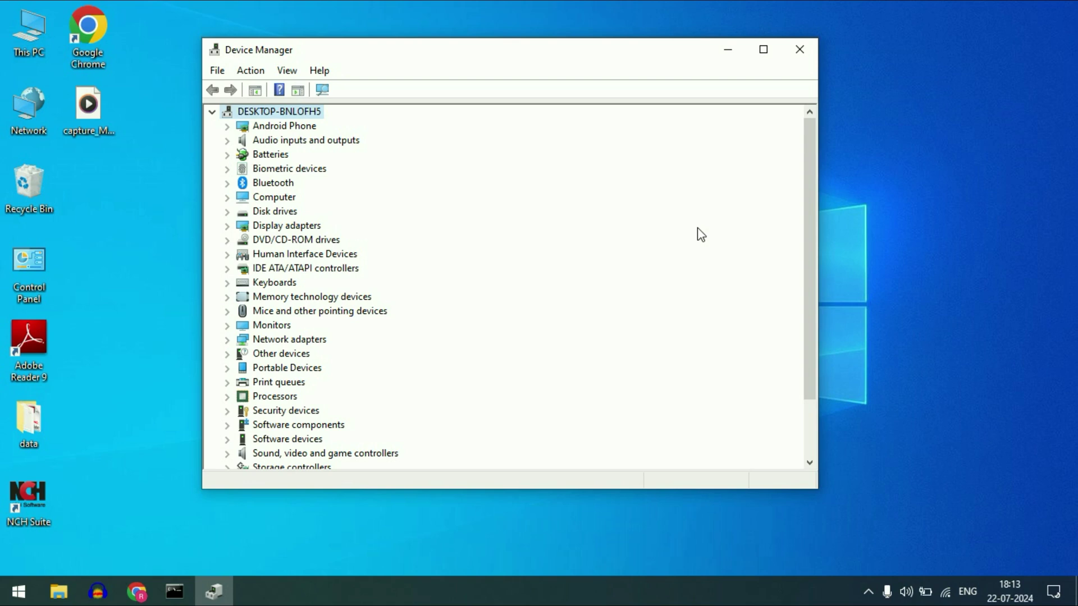
- Close Device Manager and search Google in Chrome for 'hp driver download'
{"action": "left_click", "coordinate": [799, 49]}
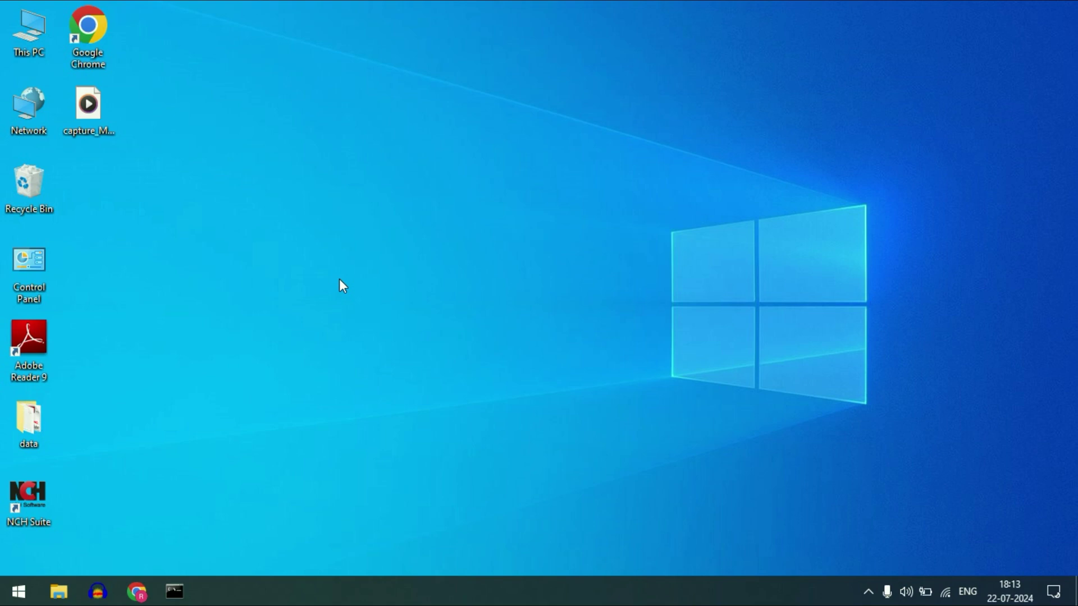
{"action": "left_click", "coordinate": [146, 583]}
{"action": "left_click", "coordinate": [451, 230]}
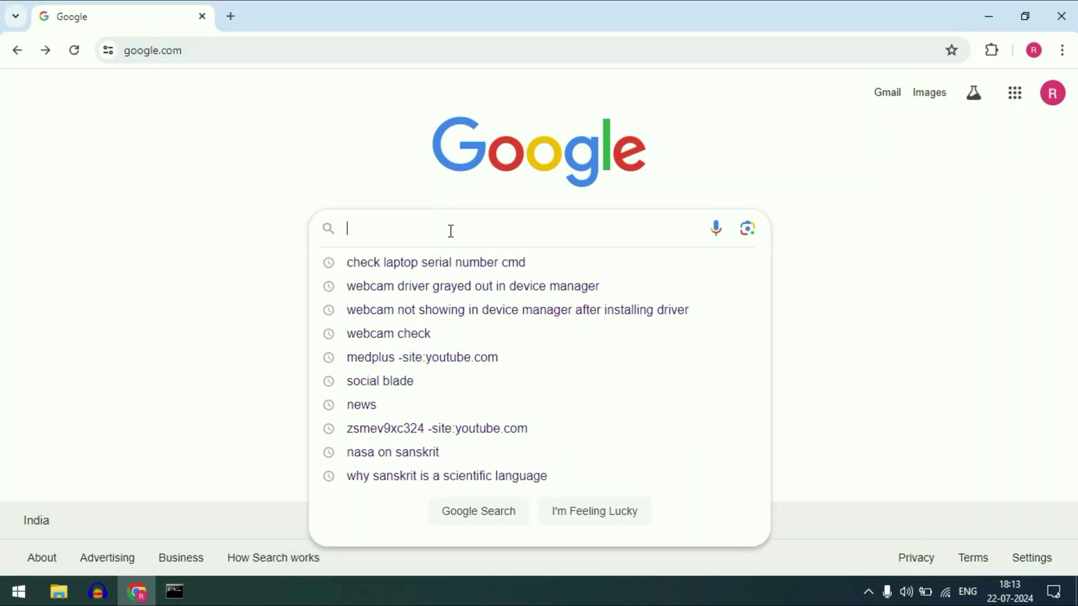
{"action": "type", "text": "ho"}
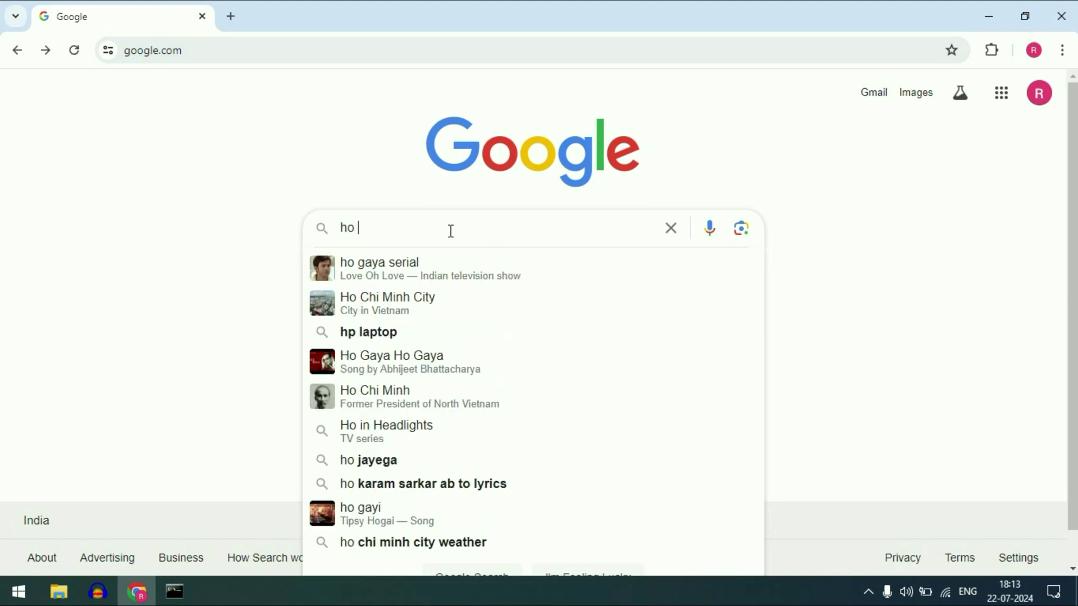
{"action": "key", "text": "BackSpace"}
{"action": "key", "text": "BackSpace"}
{"action": "type", "text": "p dri"}
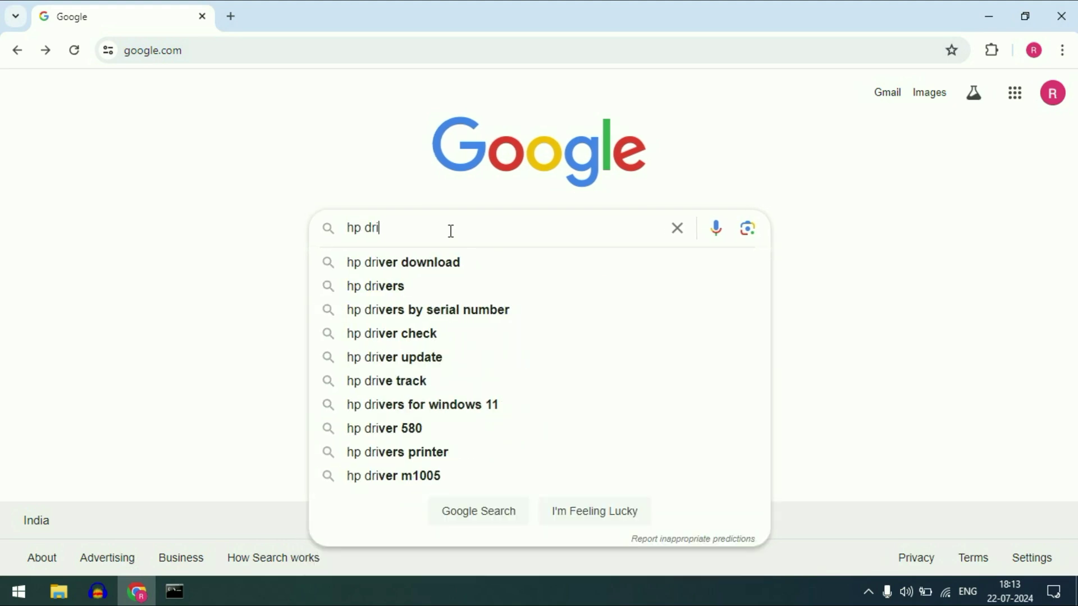
{"action": "left_click", "coordinate": [416, 260]}
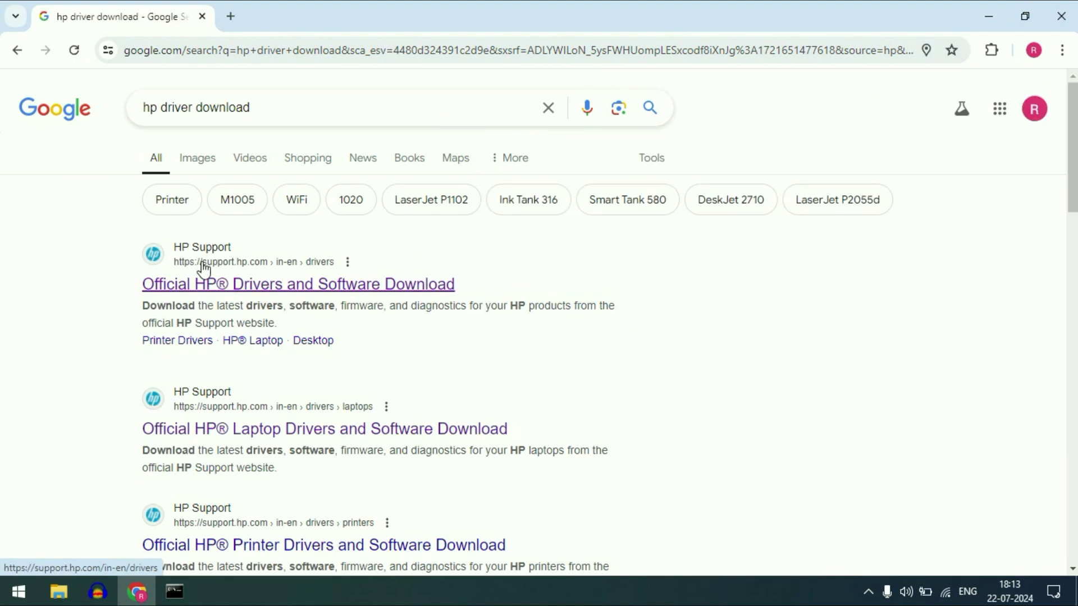
- On HP's official drivers page, choose Laptop and submit the laptop's pasted serial number
{"action": "left_click", "coordinate": [282, 285]}
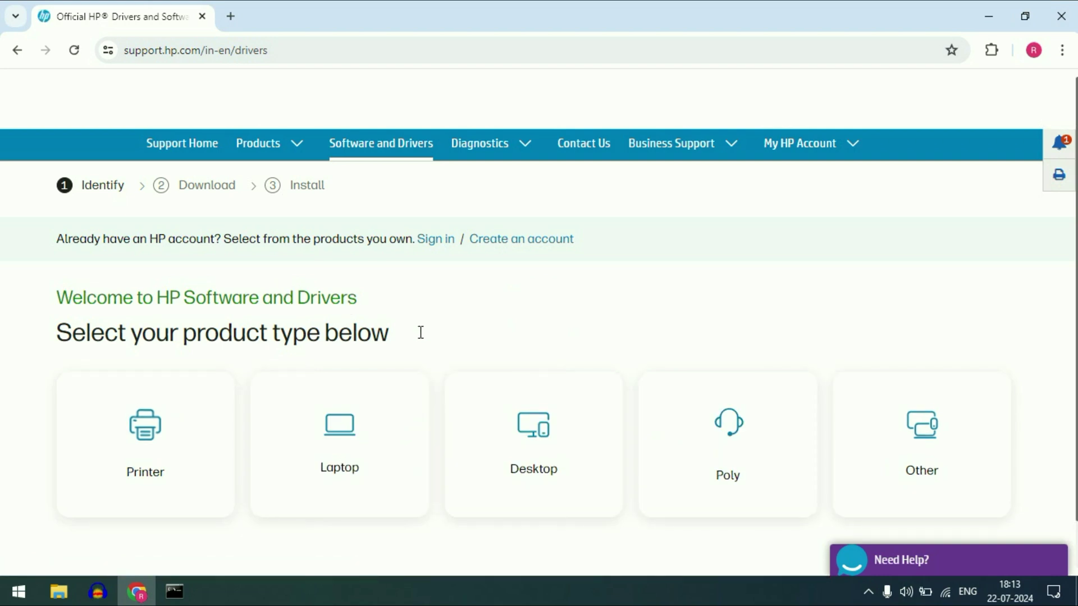
{"action": "scroll", "coordinate": [421, 333], "scroll_direction": "down", "scroll_amount": 1}
{"action": "left_click", "coordinate": [344, 389]}
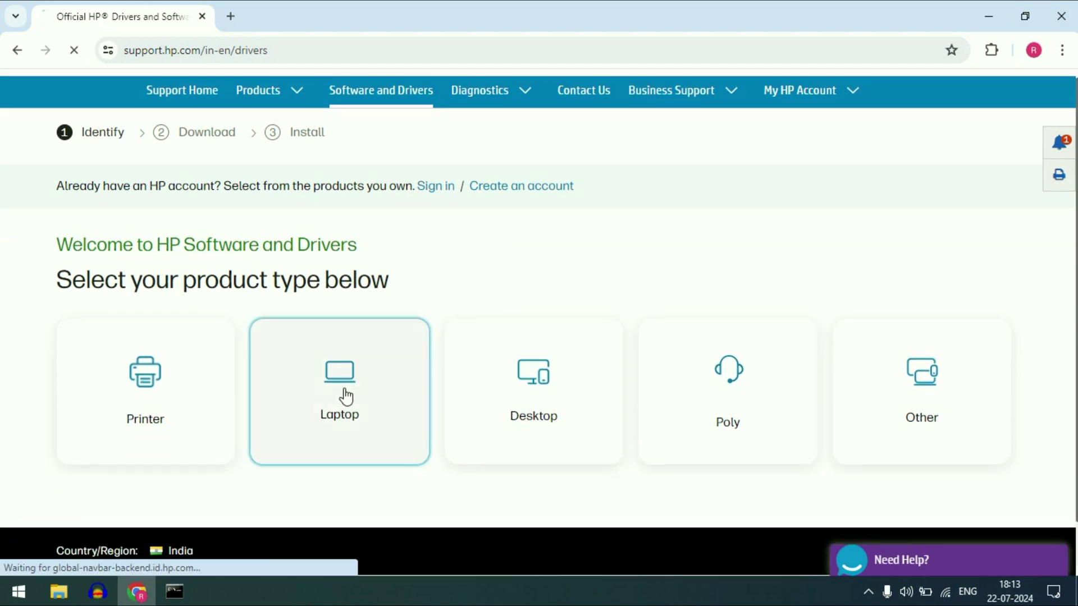
{"action": "scroll", "coordinate": [419, 352], "scroll_direction": "down", "scroll_amount": 3}
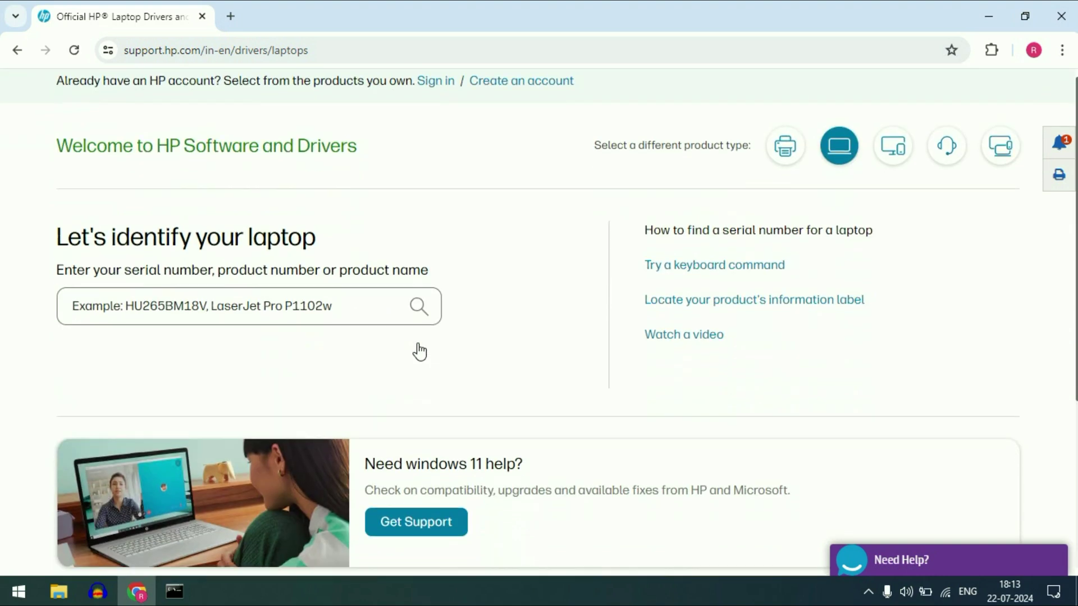
{"action": "left_click", "coordinate": [303, 307]}
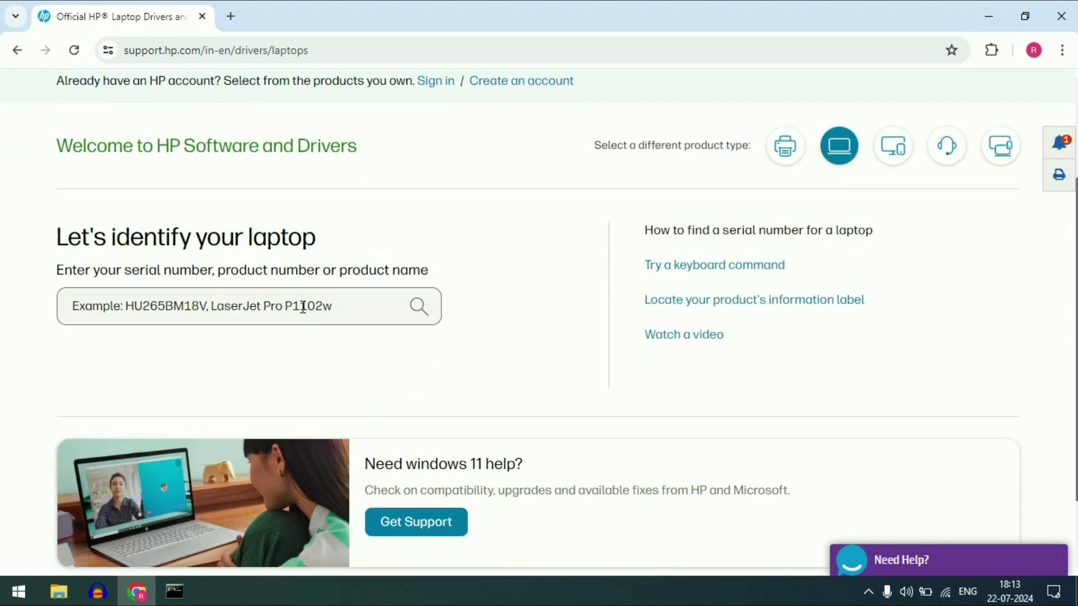
{"action": "left_click", "coordinate": [304, 307]}
{"action": "key", "text": "ctrl+v"}
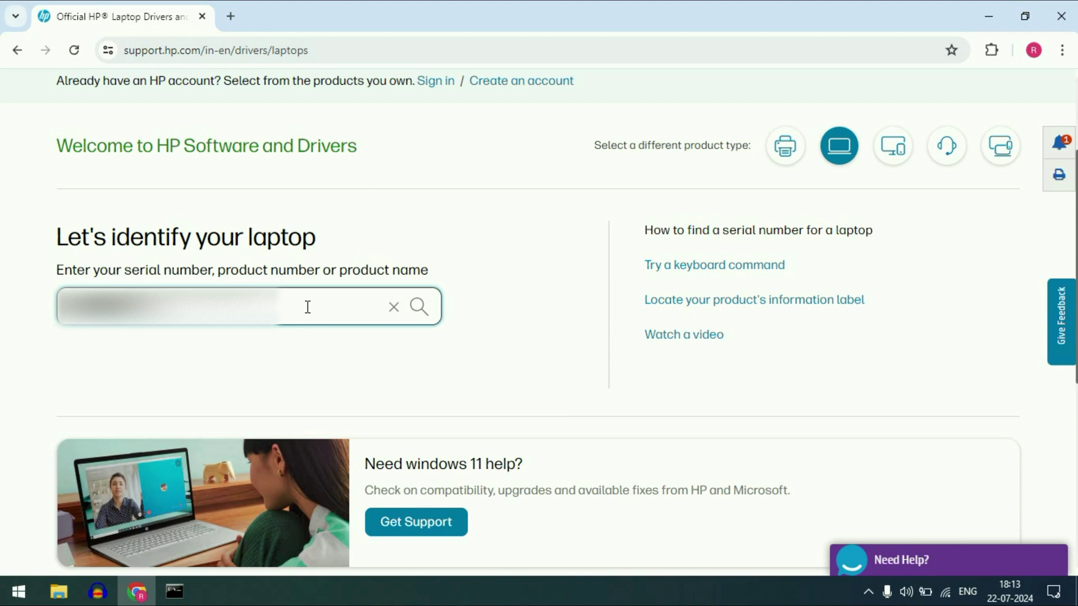
{"action": "key", "text": "Return"}
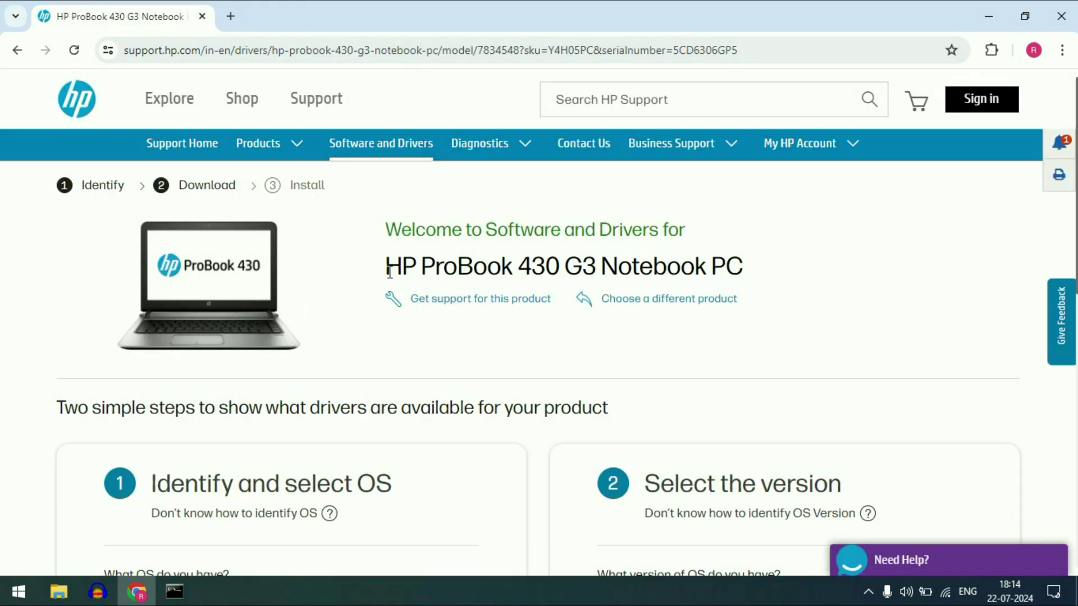
- Select Windows 10 (64-bit) as the operating system and submit to list the drivers
{"action": "left_click_drag", "start_coordinate": [382, 268], "coordinate": [699, 269]}
{"action": "left_click", "coordinate": [845, 270]}
{"action": "scroll", "coordinate": [819, 297], "scroll_direction": "down", "scroll_amount": 4}
{"action": "left_click", "coordinate": [448, 380]}
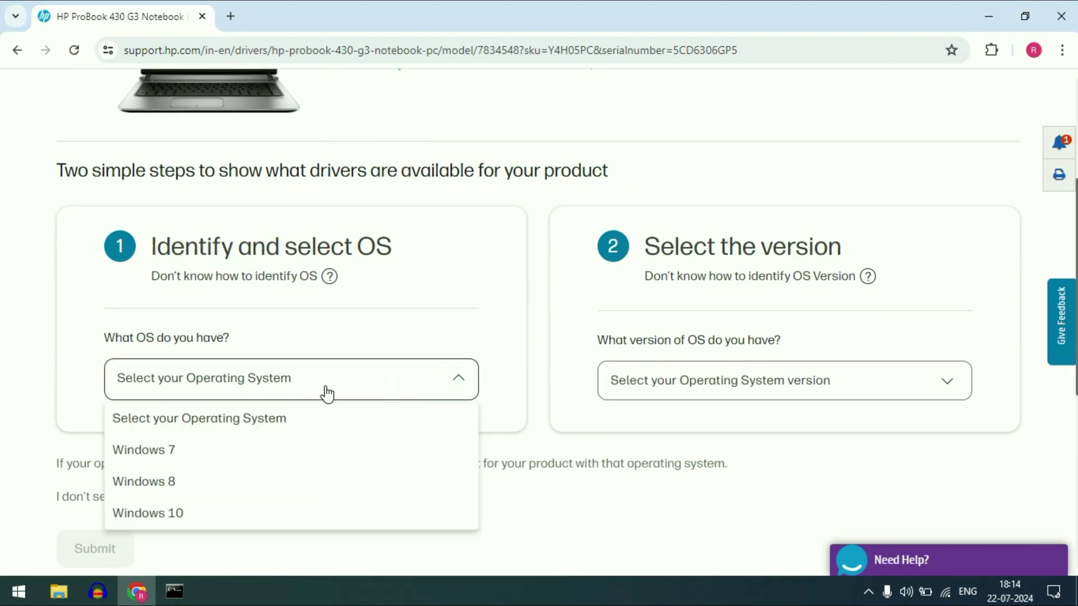
{"action": "left_click", "coordinate": [230, 514]}
{"action": "left_click", "coordinate": [926, 390]}
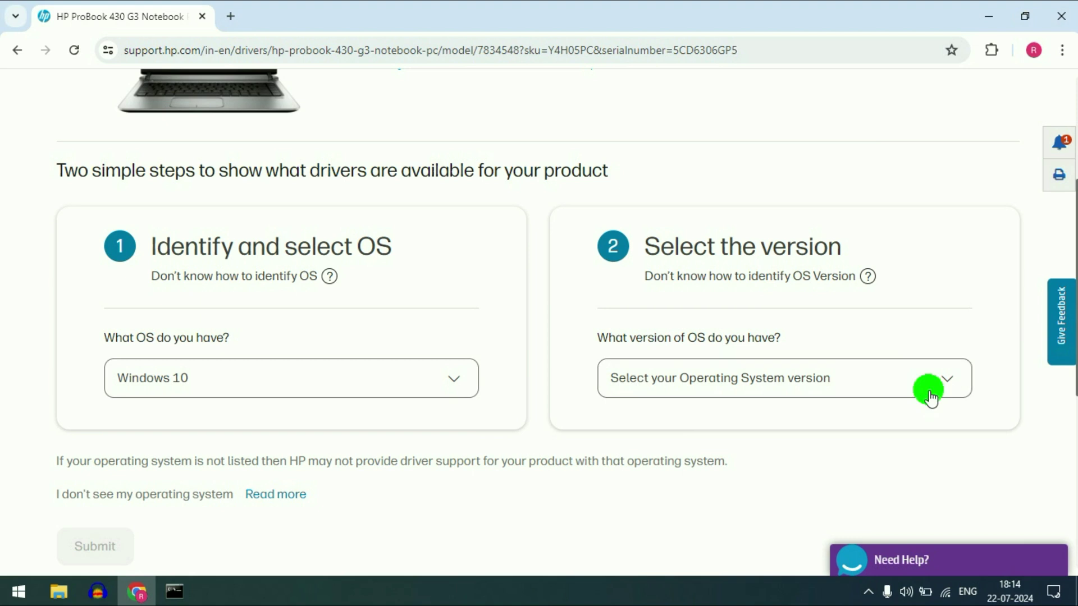
{"action": "left_click", "coordinate": [665, 447]}
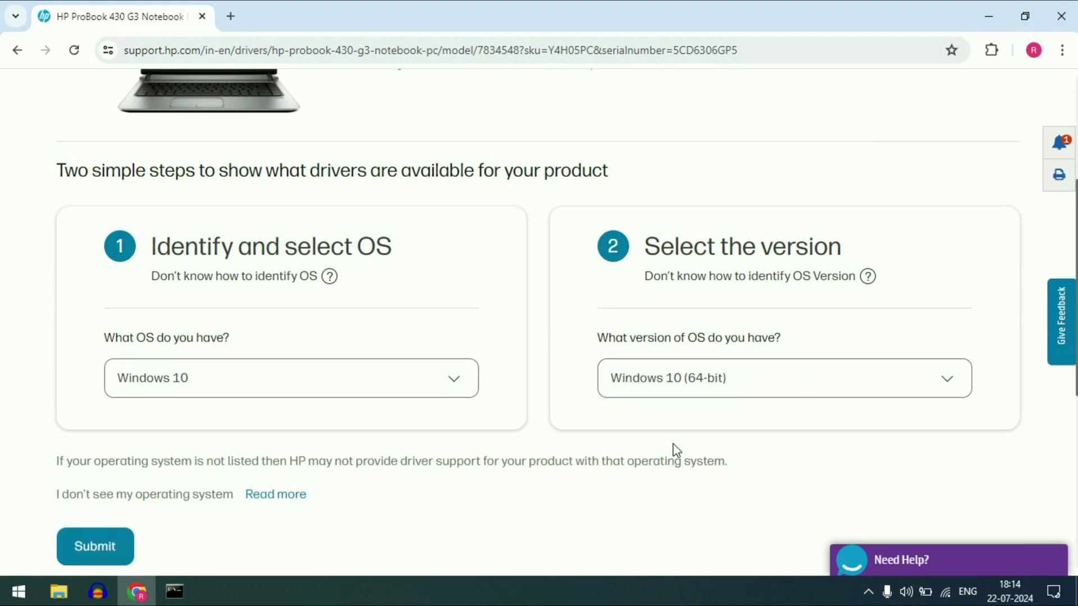
{"action": "left_click", "coordinate": [80, 550]}
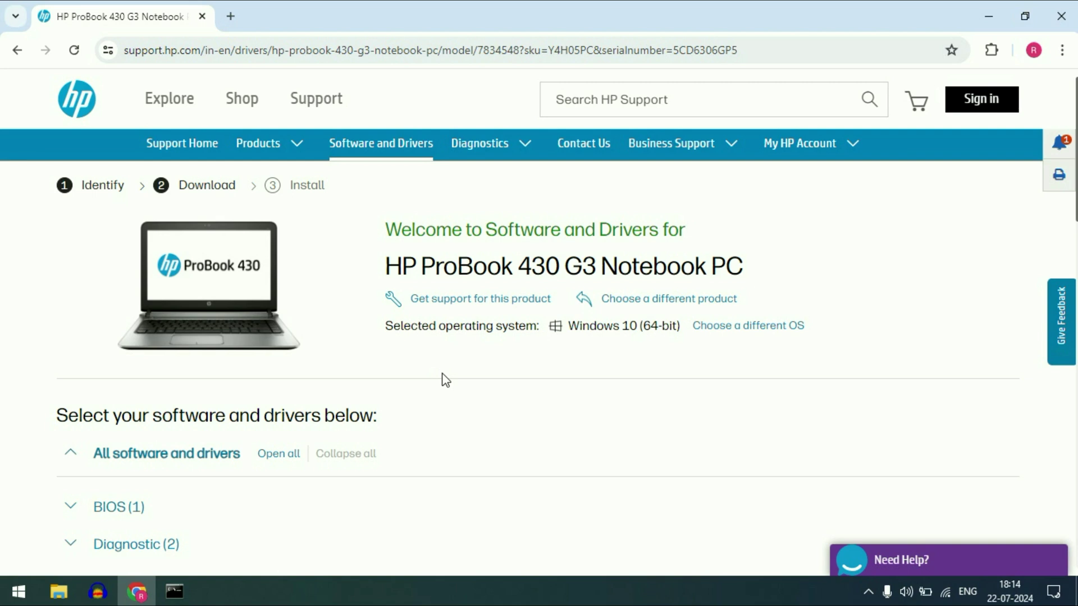
- Download the HP Universal Camera Driver from the Driver-Keyboard, Mouse and Input Devices category
{"action": "scroll", "coordinate": [445, 380], "scroll_direction": "down", "scroll_amount": 7}
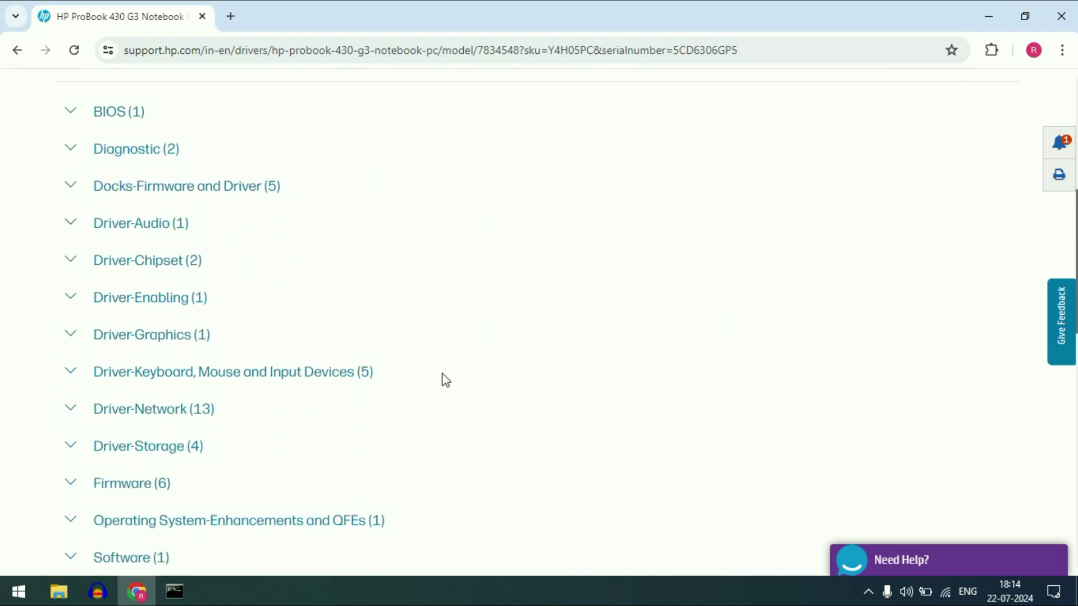
{"action": "left_click", "coordinate": [72, 264]}
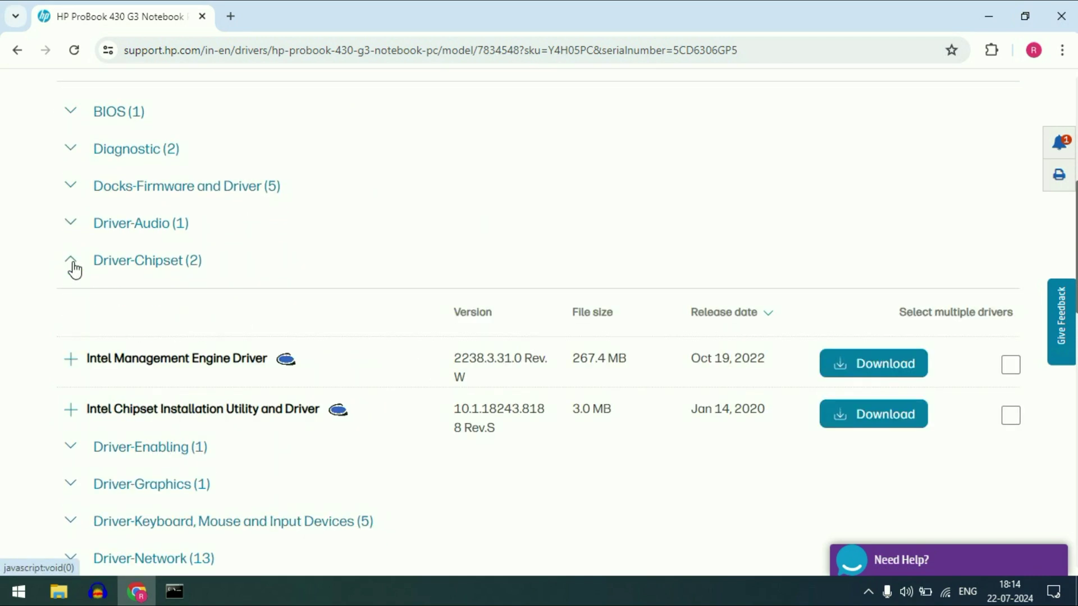
{"action": "left_click", "coordinate": [72, 264]}
{"action": "scroll", "coordinate": [184, 281], "scroll_direction": "down", "scroll_amount": 1}
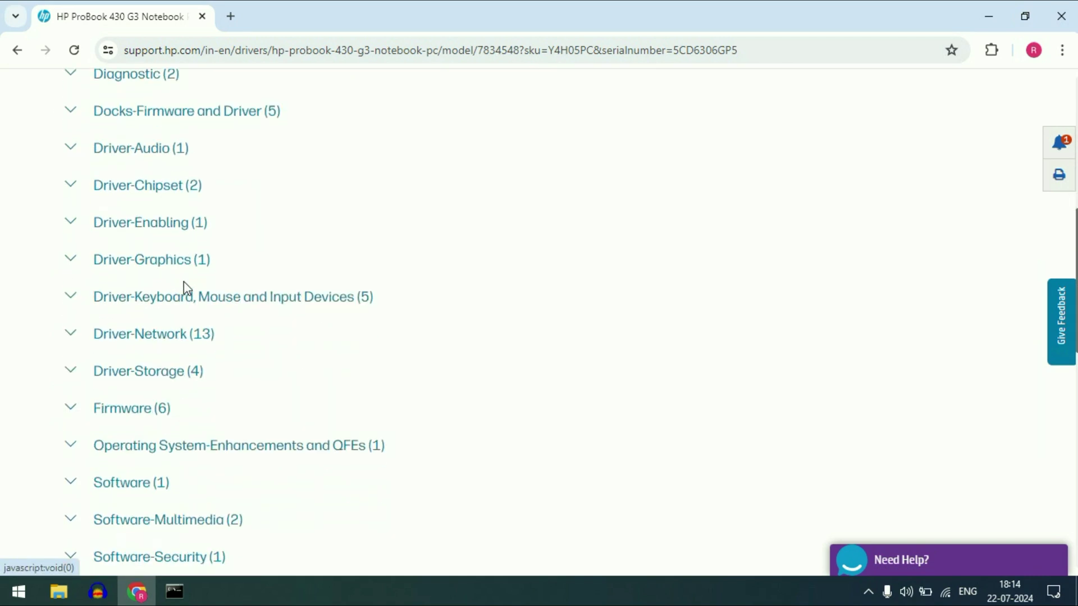
{"action": "left_click", "coordinate": [81, 299]}
{"action": "scroll", "coordinate": [306, 345], "scroll_direction": "down", "scroll_amount": 1}
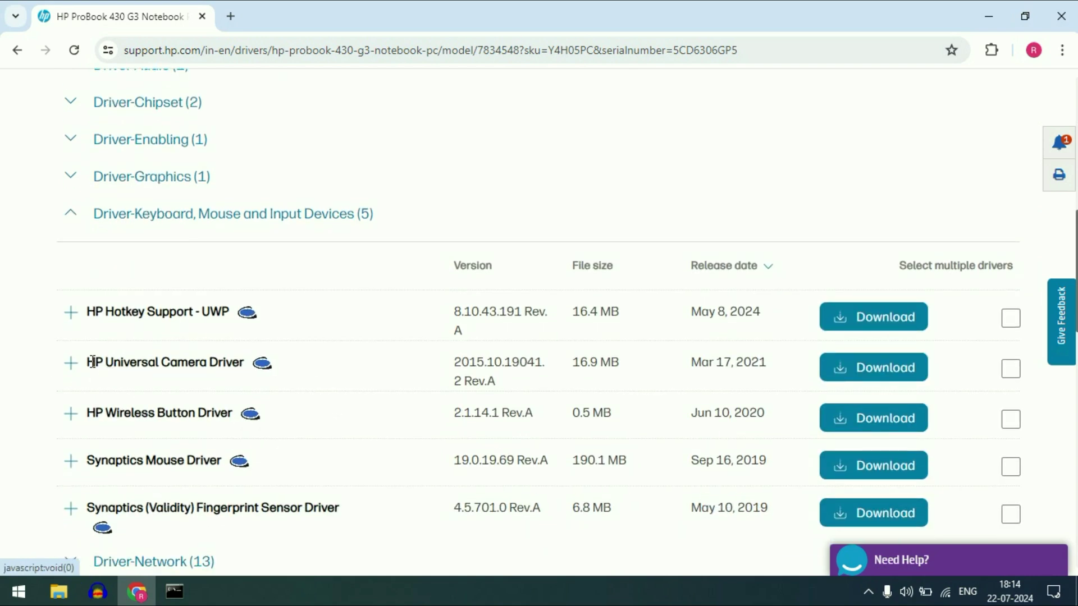
{"action": "left_click_drag", "start_coordinate": [88, 359], "coordinate": [242, 361]}
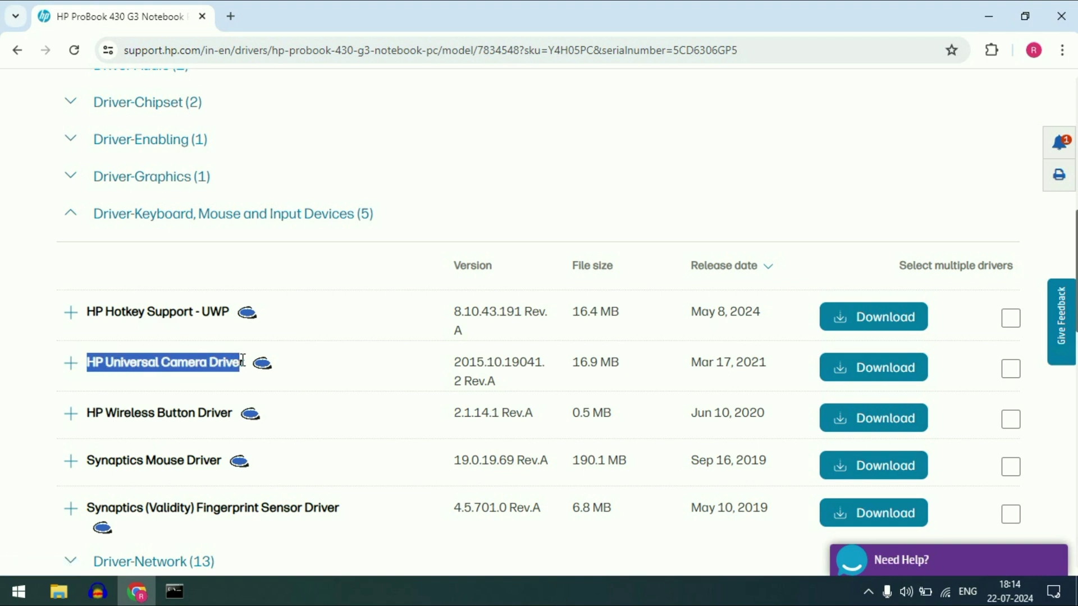
{"action": "left_click", "coordinate": [864, 366]}
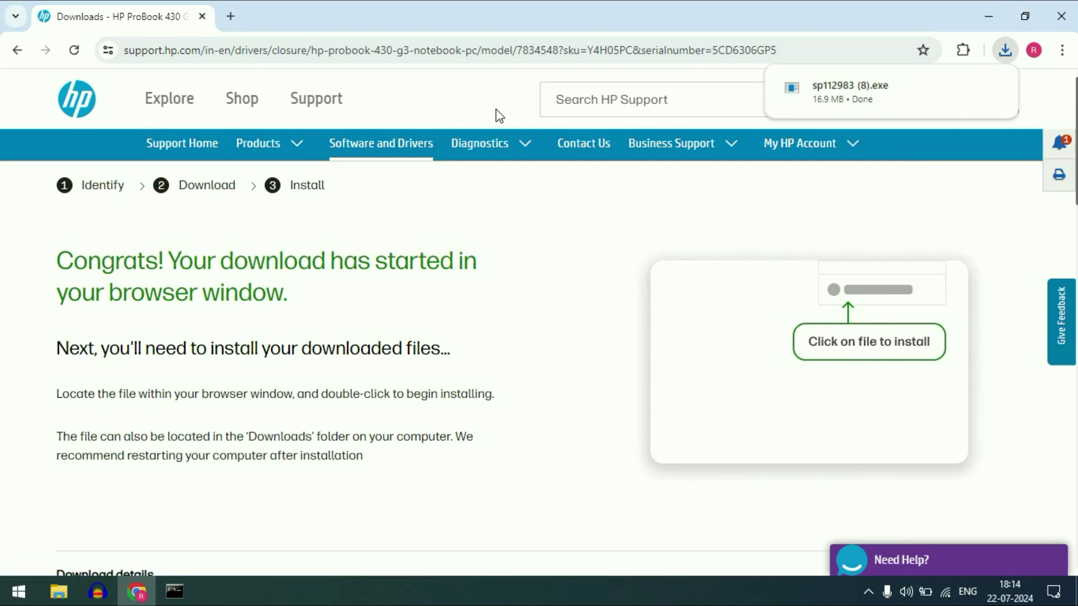
- Run sp112983 (8).exe, accept the license, install to C:\SWSetup\SP112983, and minimise Chrome to the desktop
{"action": "left_click", "coordinate": [824, 102]}
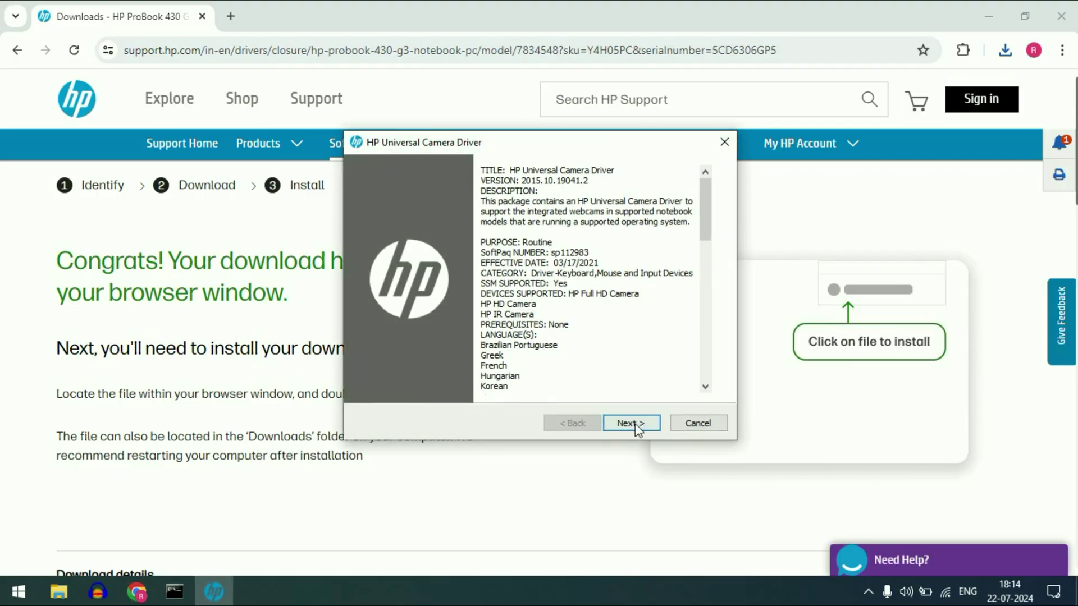
{"action": "left_click", "coordinate": [620, 422]}
{"action": "left_click", "coordinate": [476, 368]}
{"action": "left_click", "coordinate": [630, 426]}
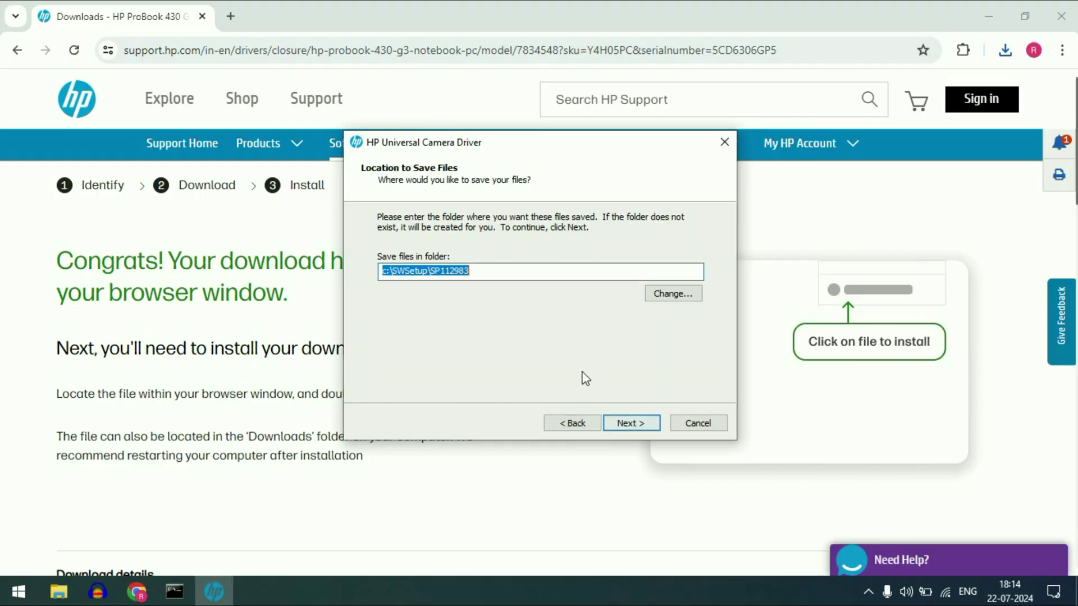
{"action": "left_click", "coordinate": [628, 427]}
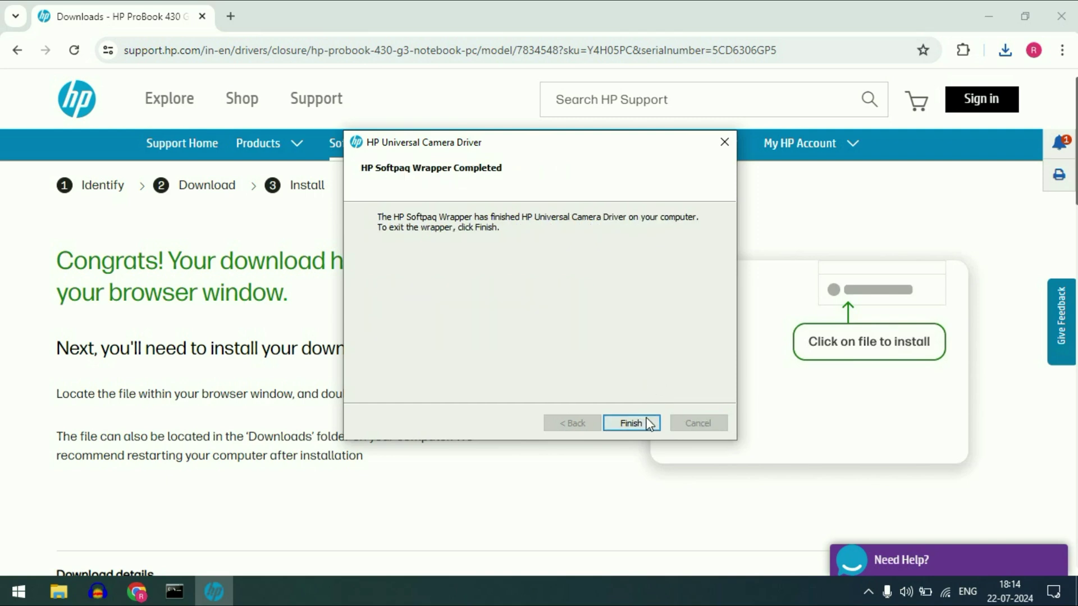
{"action": "left_click", "coordinate": [649, 423]}
{"action": "left_click", "coordinate": [990, 21]}
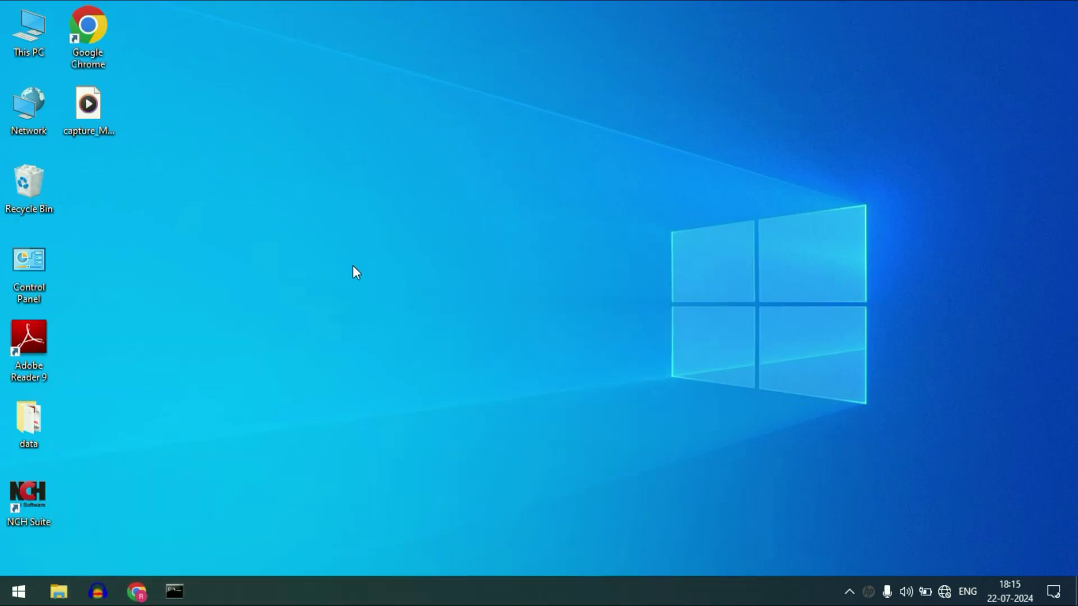